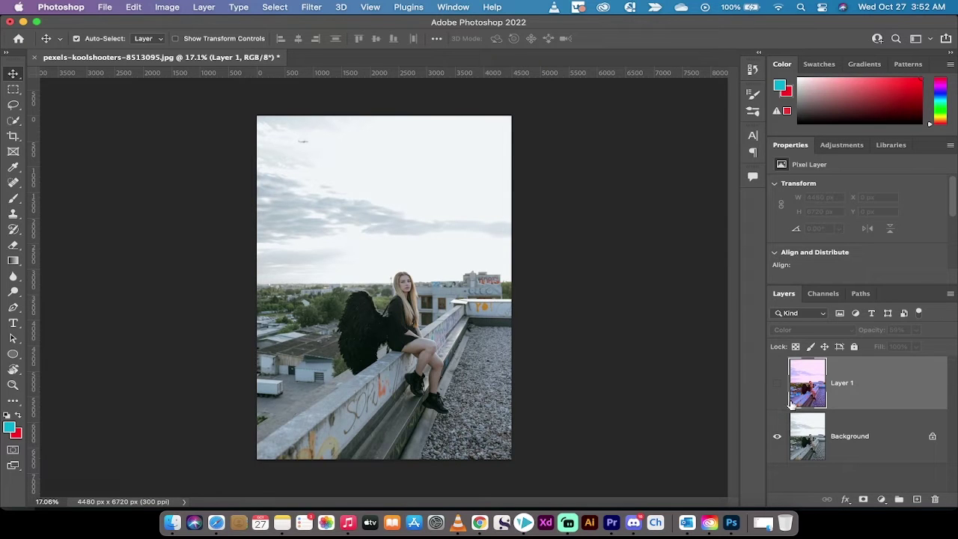
Delete the purple-tinted Layer 1, keeping only the untinted Background rooftop photo
click(804, 437)
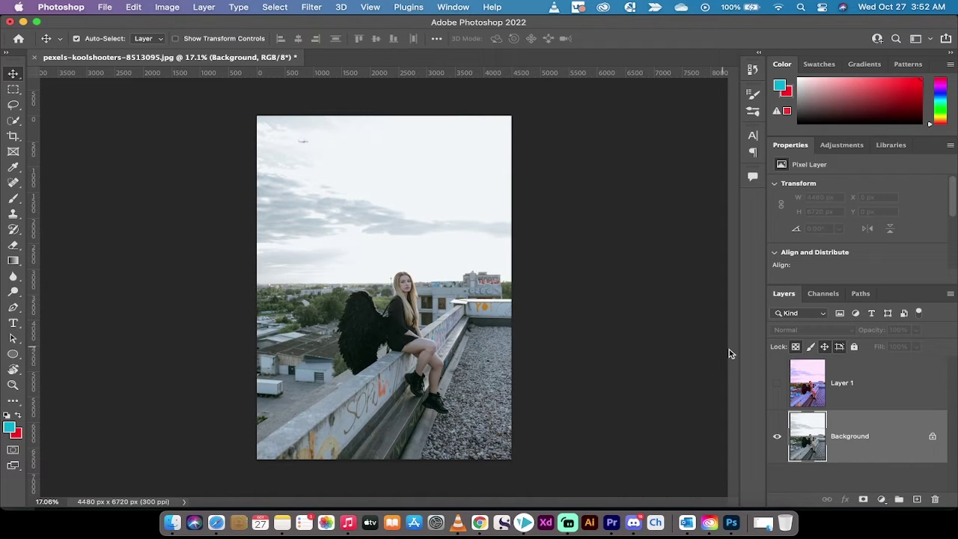
click(777, 383)
click(814, 390)
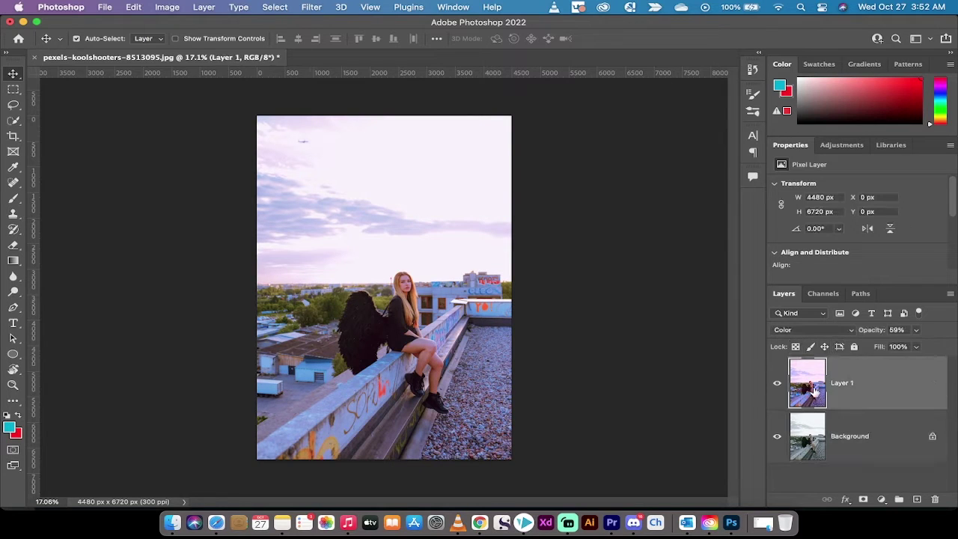
click(934, 499)
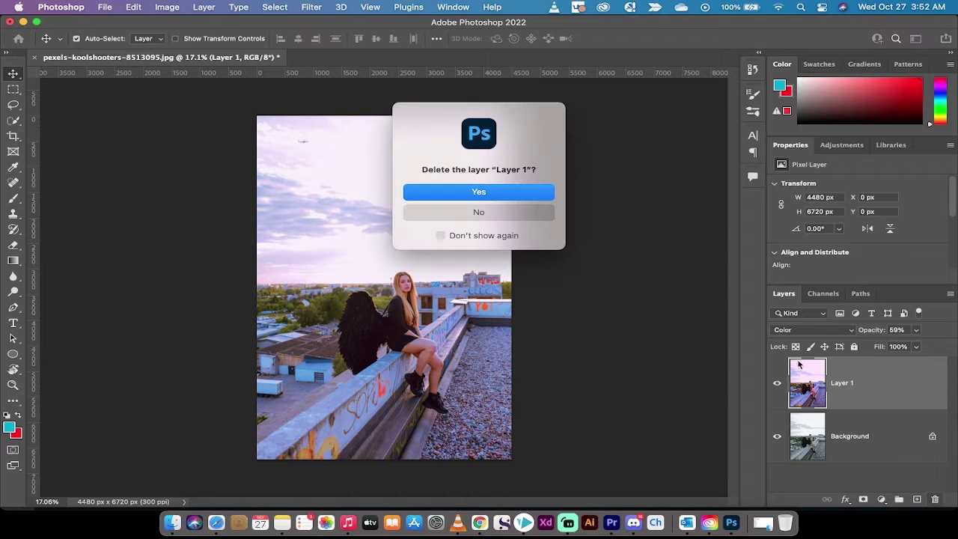
click(464, 193)
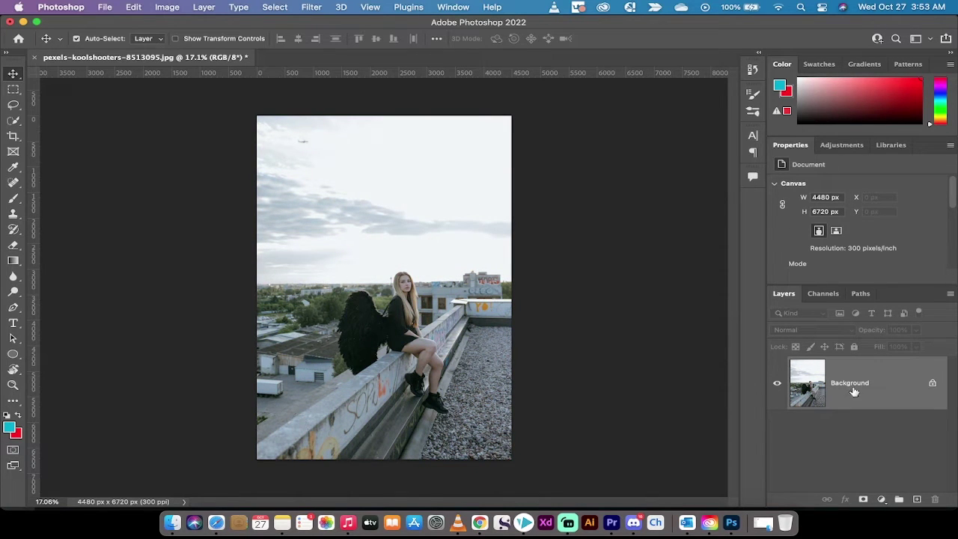
Open Neural Filters, select Color Transfer, and browse its preset thumbnails
click(310, 6)
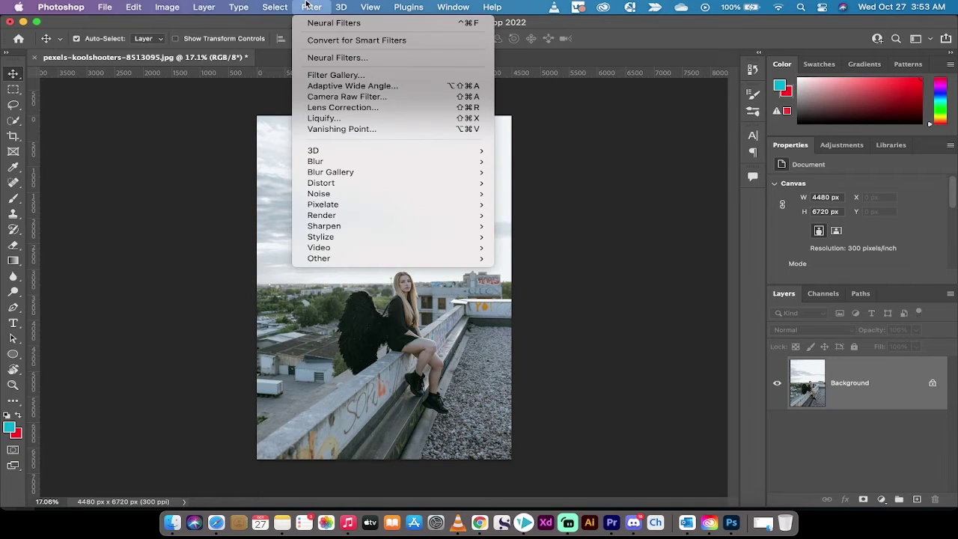
click(323, 59)
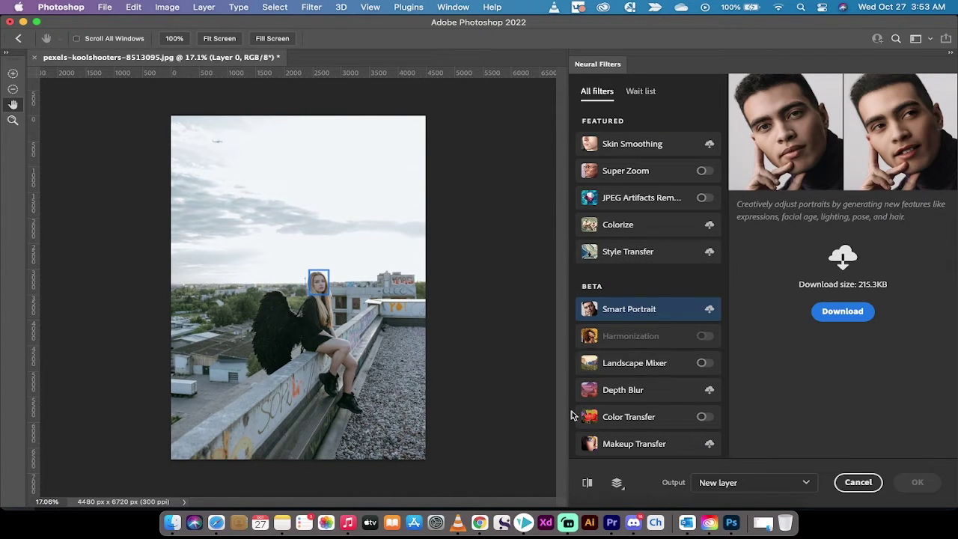
click(618, 417)
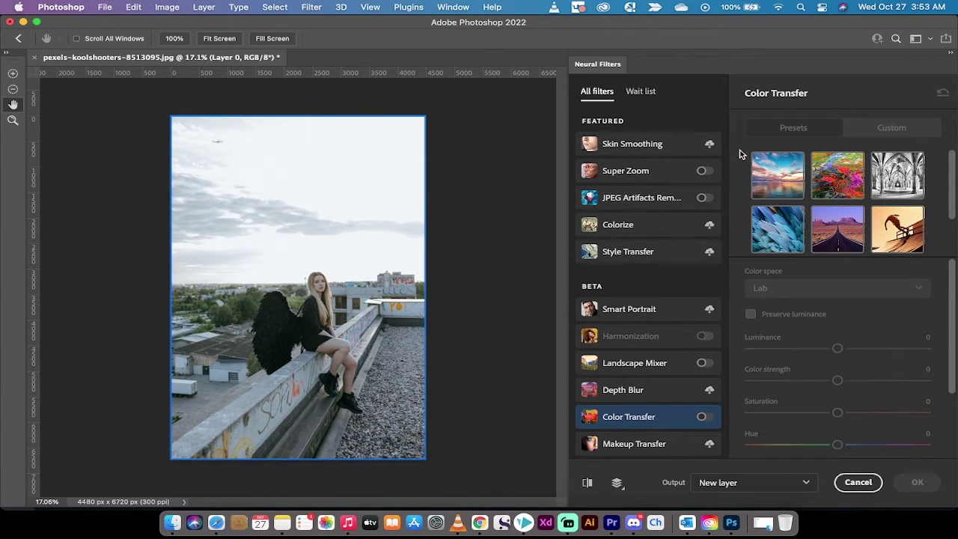
scroll(823, 223, down, 2)
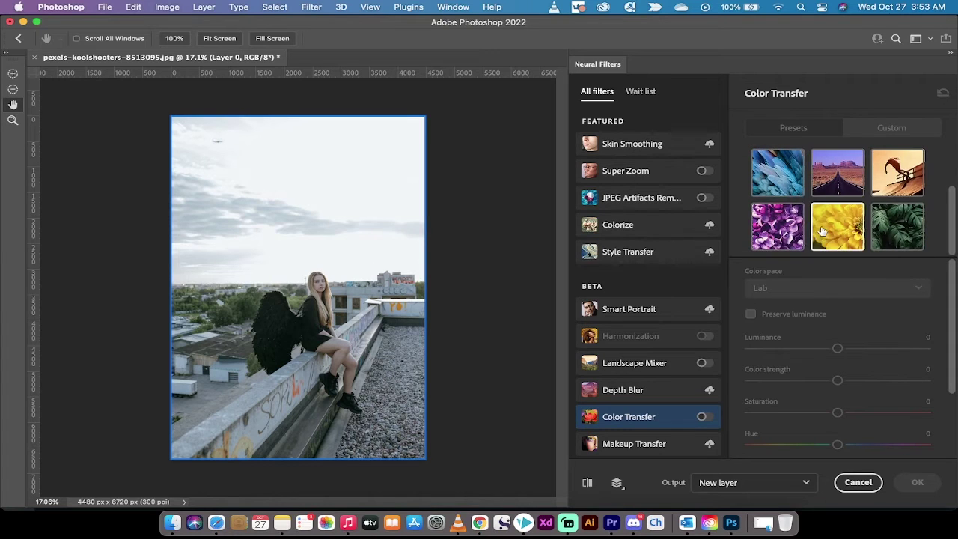
scroll(821, 220, up, 2)
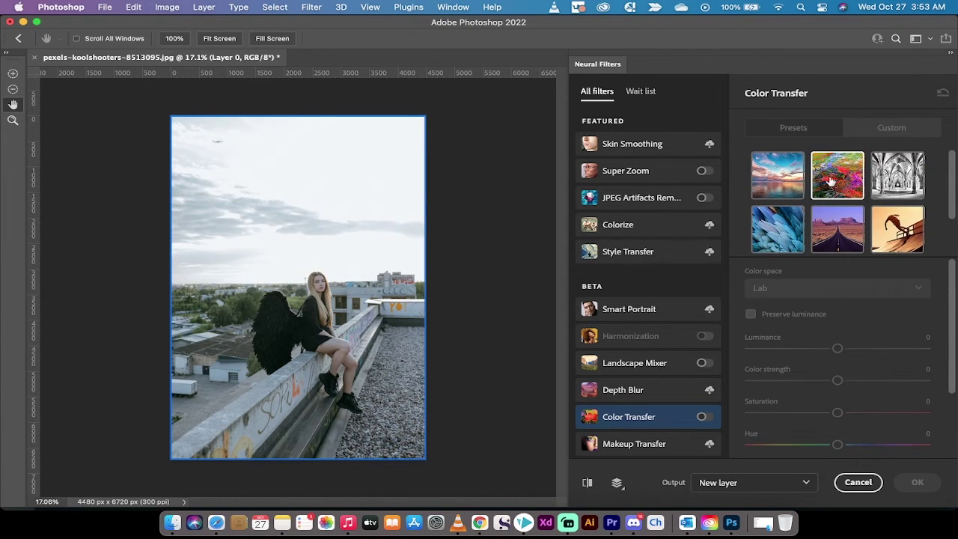
scroll(886, 217, down, 1)
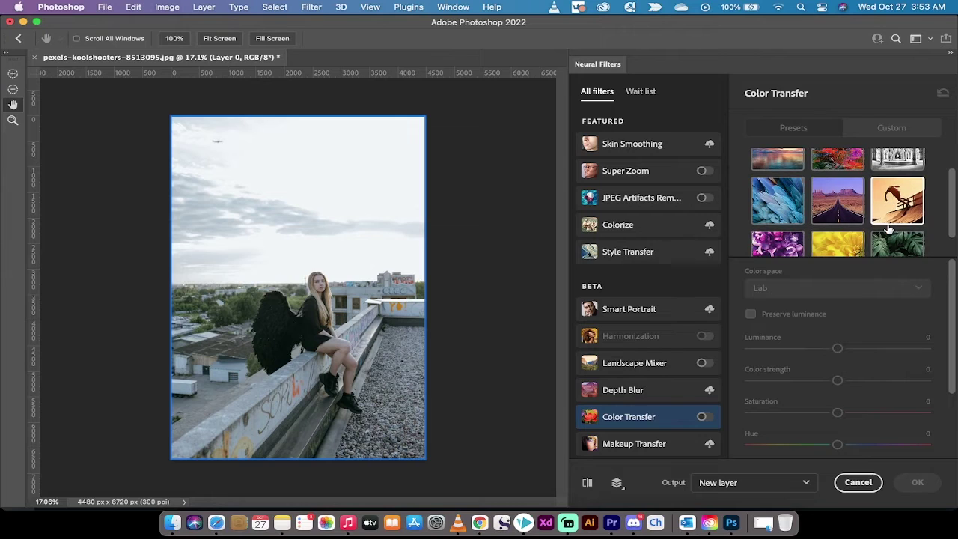
scroll(808, 214, down, 1)
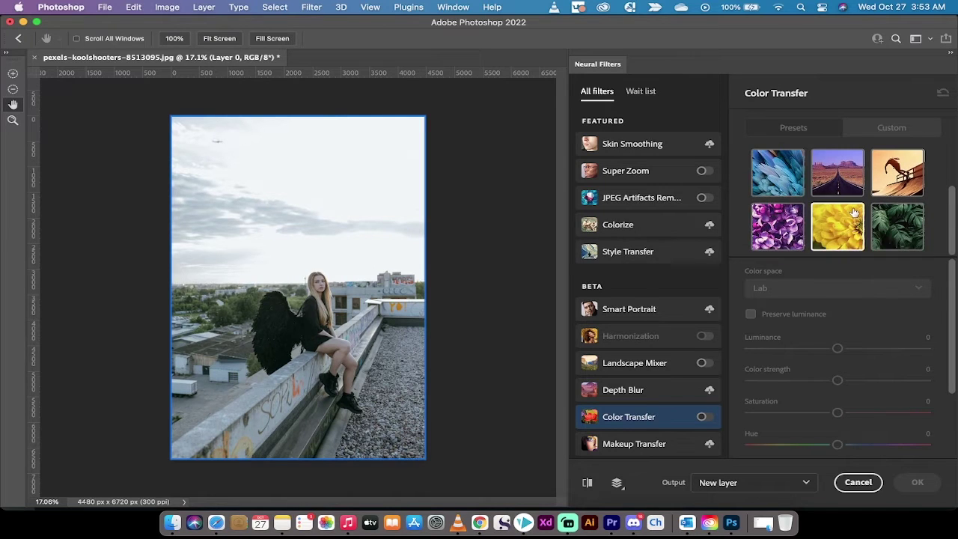
scroll(875, 216, up, 1)
scroll(880, 214, up, 1)
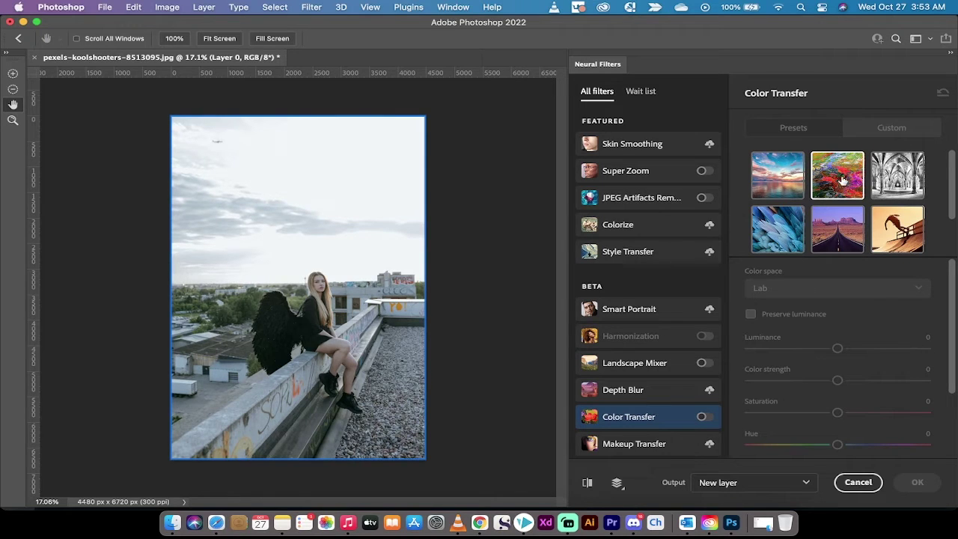
Apply the colourful orange-and-teal Color Transfer preset, output as a new layer
click(843, 183)
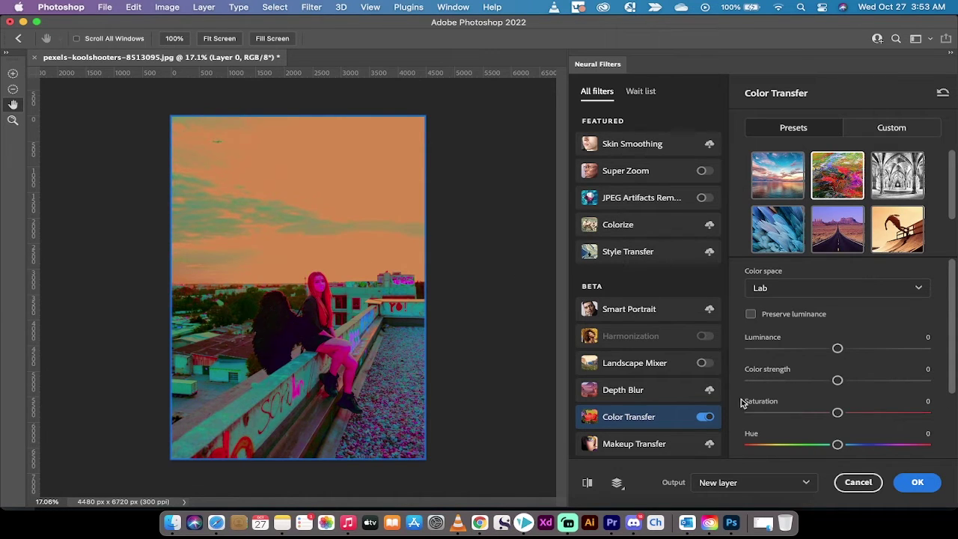
scroll(738, 404, down, 3)
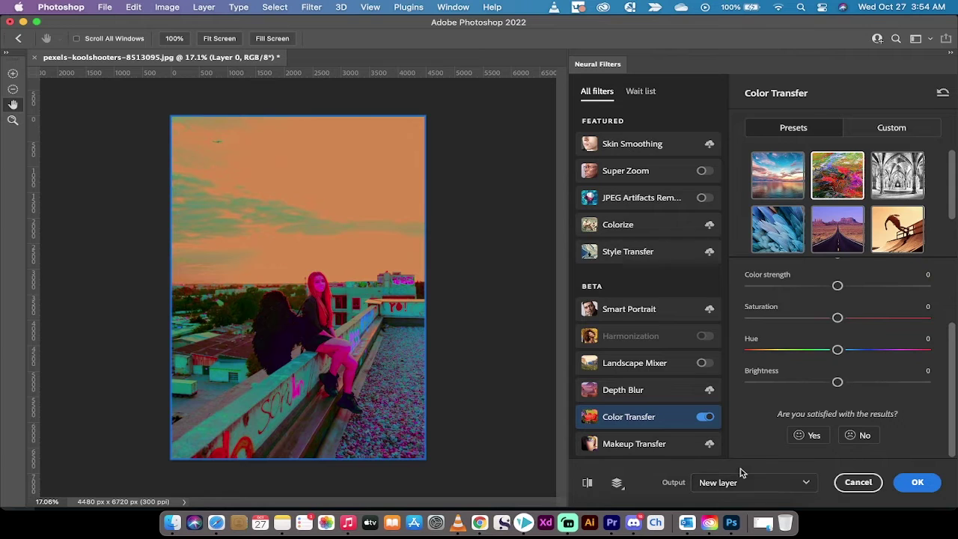
click(739, 482)
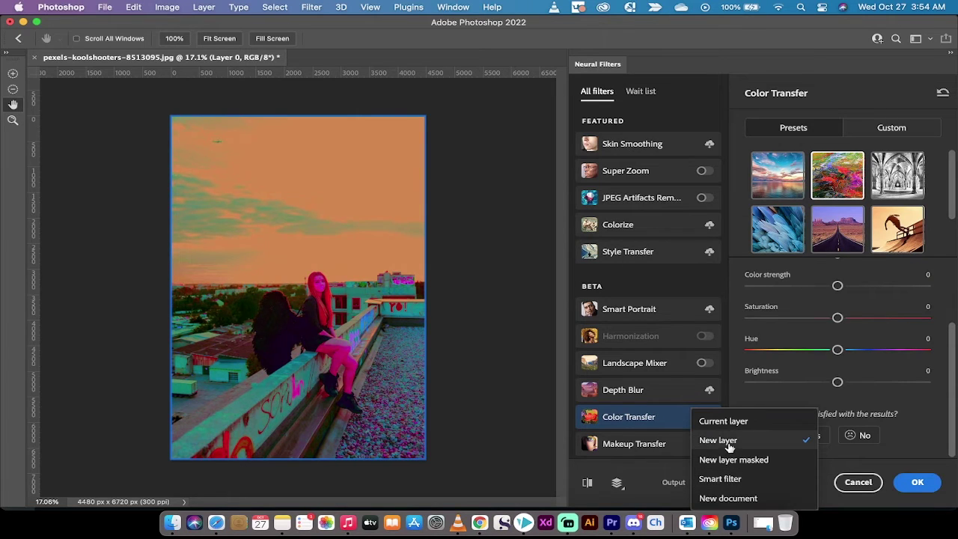
click(730, 443)
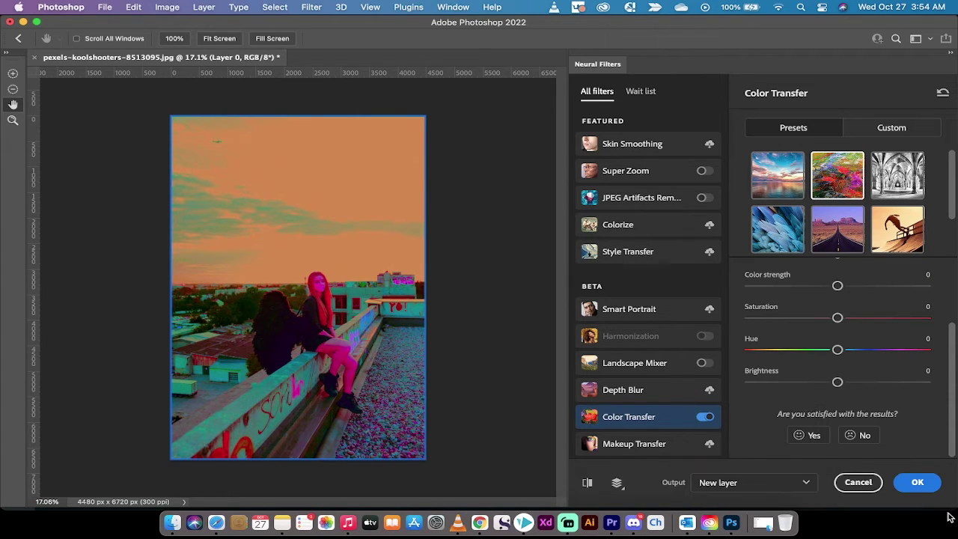
click(919, 485)
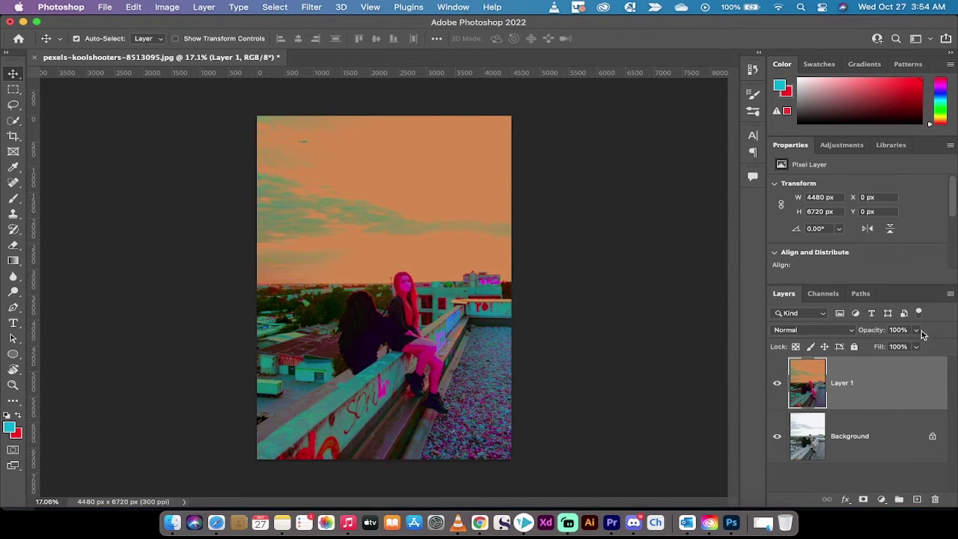
Set Layer 1's opacity to about 40%, then toggle its visibility to compare
click(915, 331)
click(861, 347)
drag(860, 347, 870, 347)
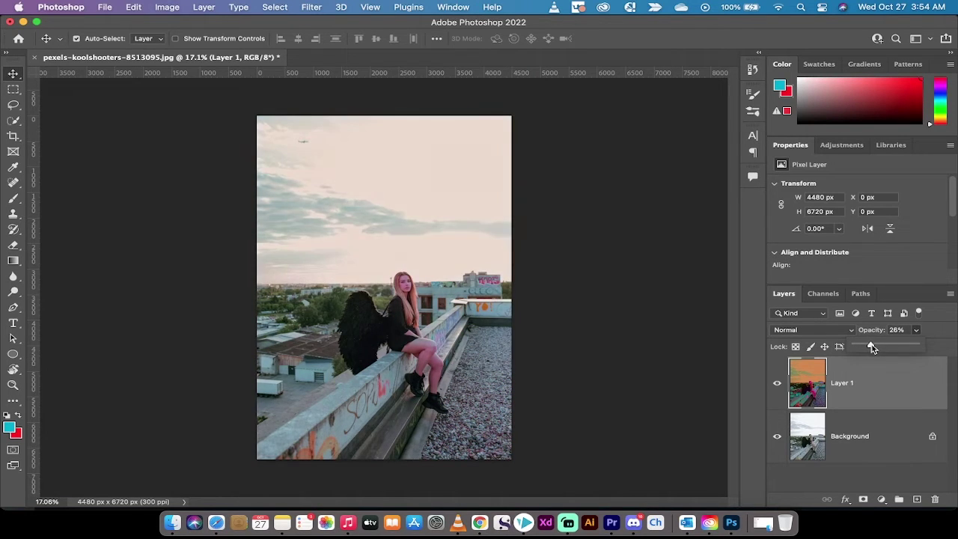
drag(873, 344, 881, 347)
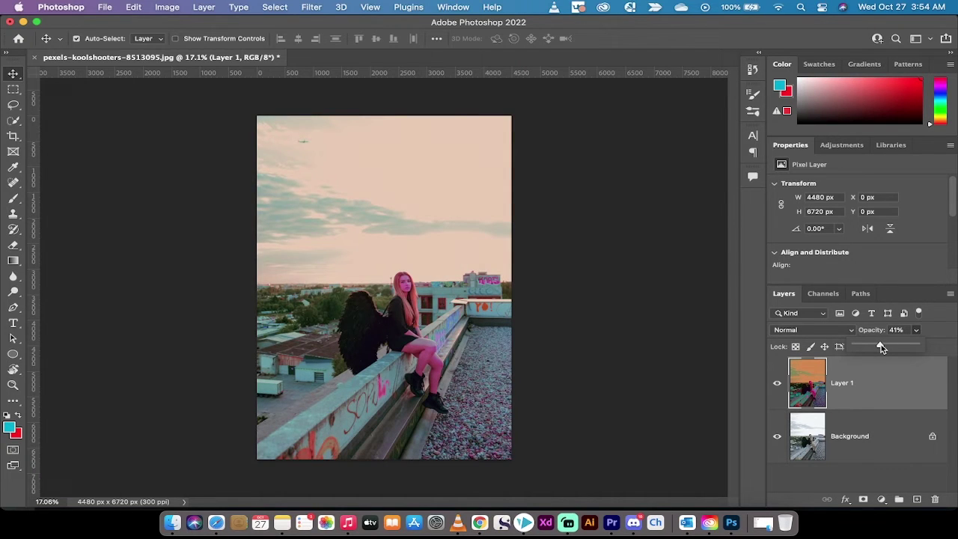
drag(881, 344, 882, 344)
click(779, 384)
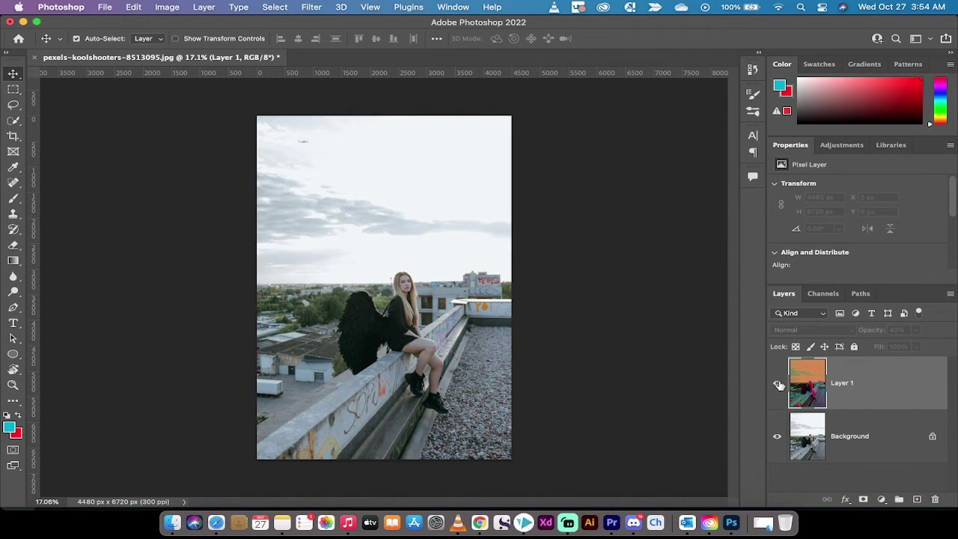
click(778, 384)
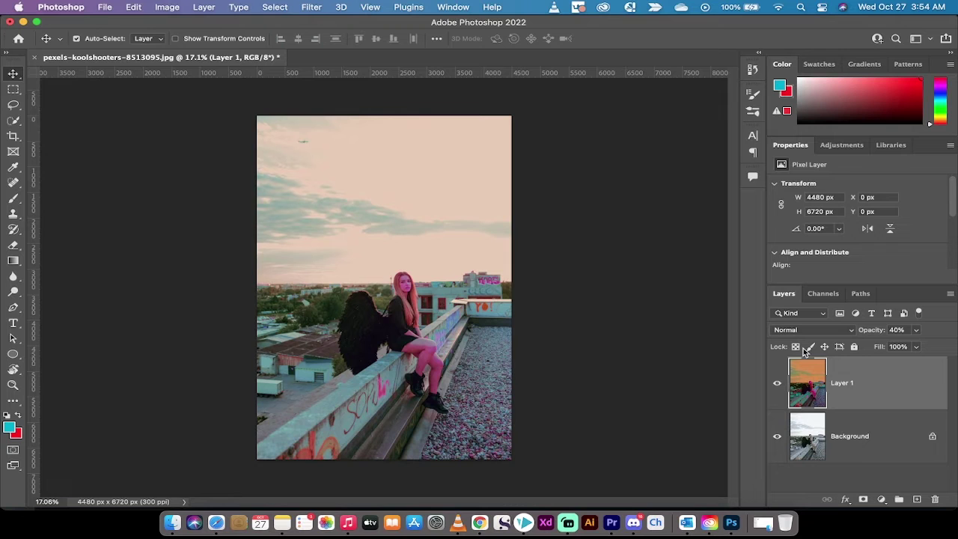
Switch Layer 1 to Linear Burn at about 43% opacity and compare with the original
click(814, 331)
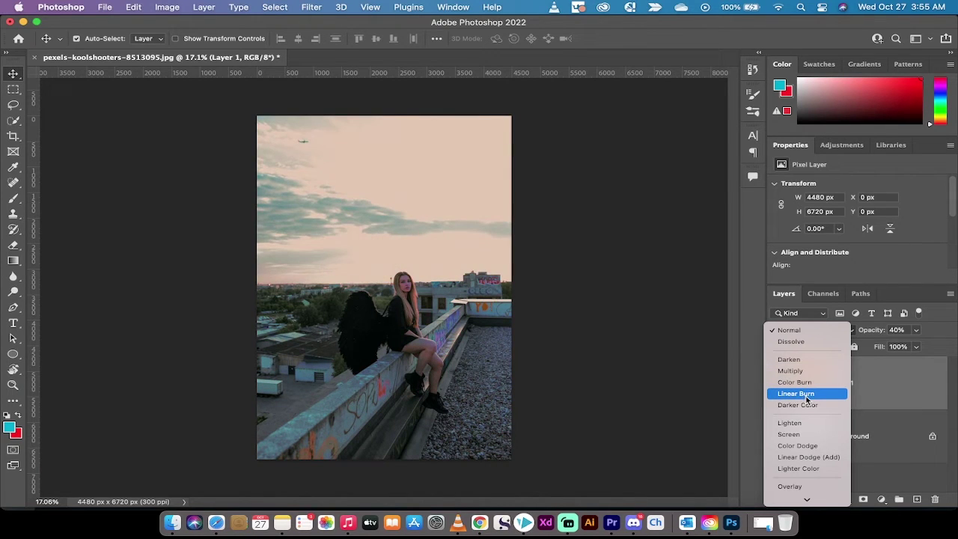
click(805, 393)
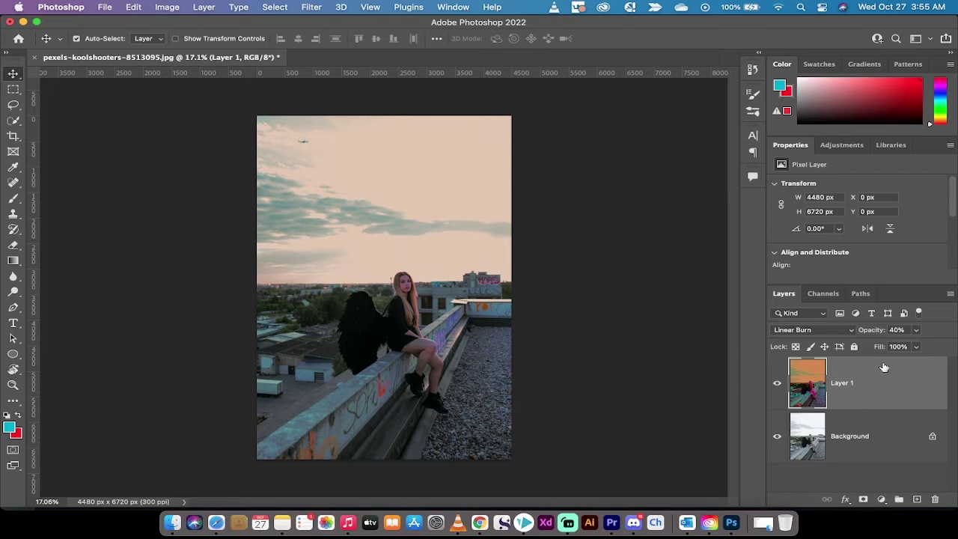
click(916, 330)
drag(912, 347, 913, 347)
click(776, 383)
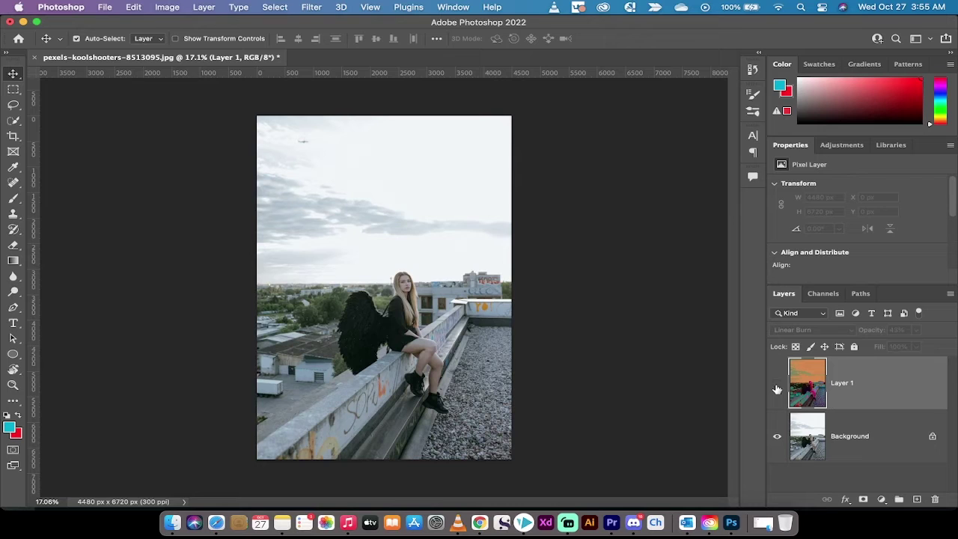
click(776, 386)
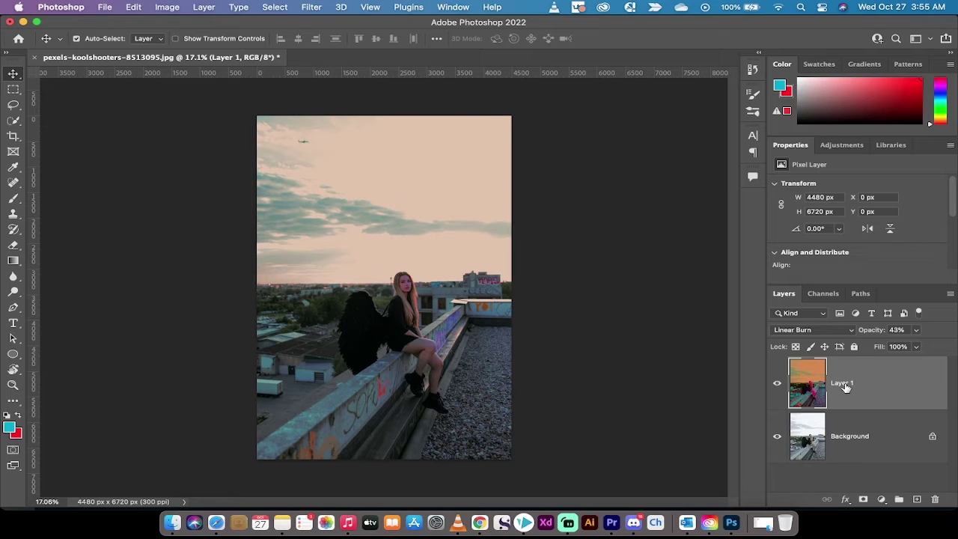
Delete the orange tint layer and reopen Filter > Neural Filters
key(Delete)
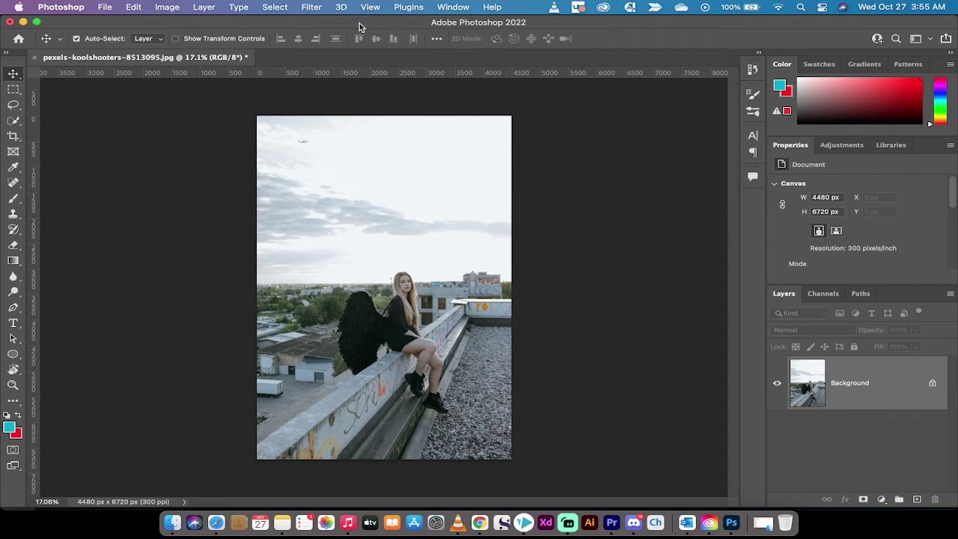
click(381, 5)
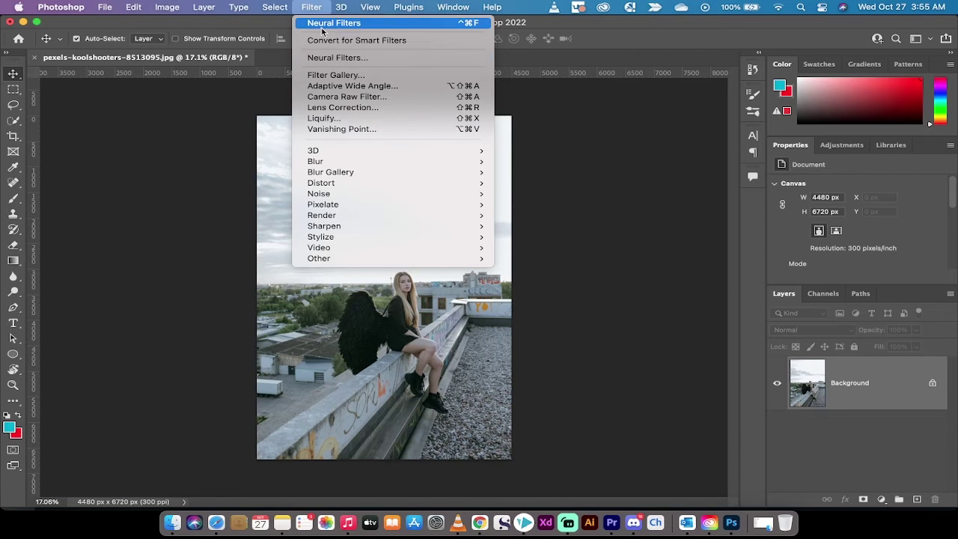
click(319, 58)
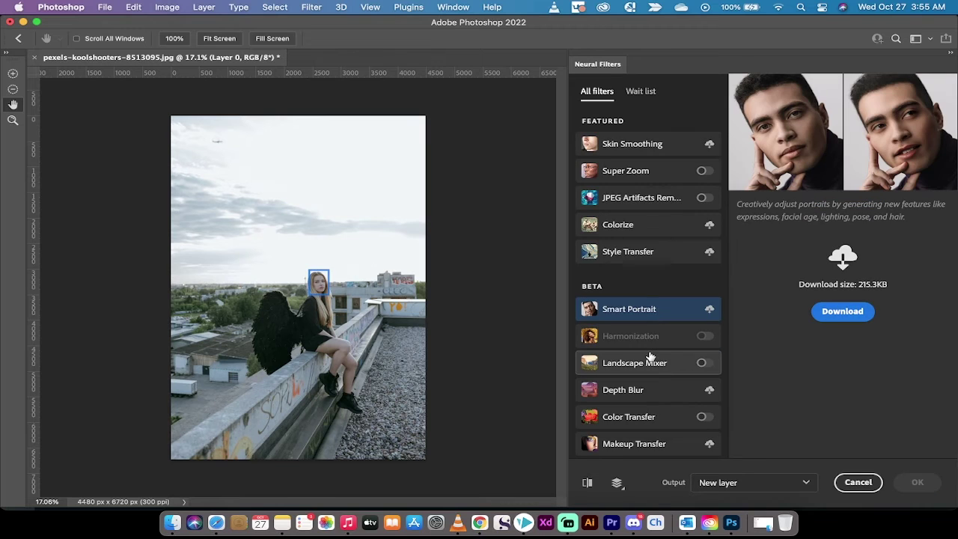
Turn on Color Transfer and pick style1.jpeg from the Teaching folder as the custom reference
click(702, 417)
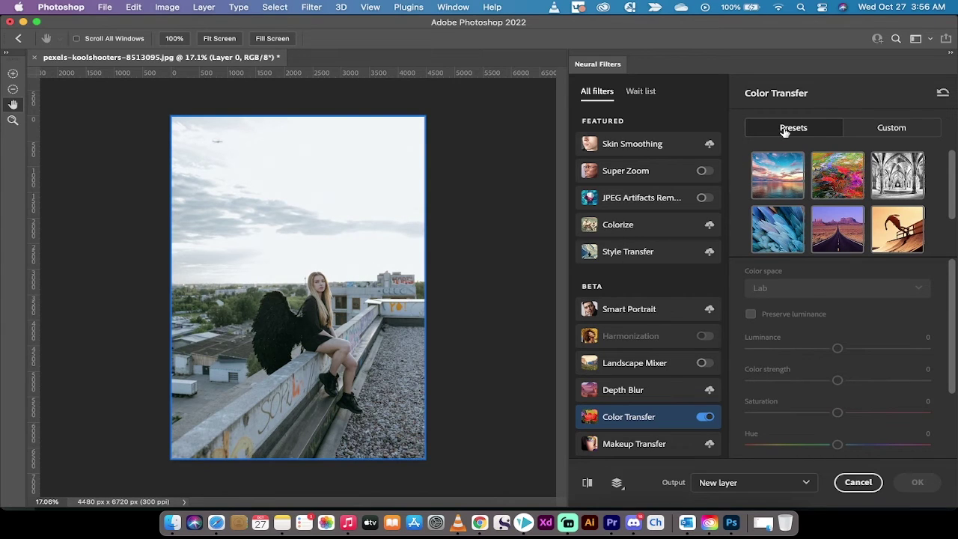
click(883, 130)
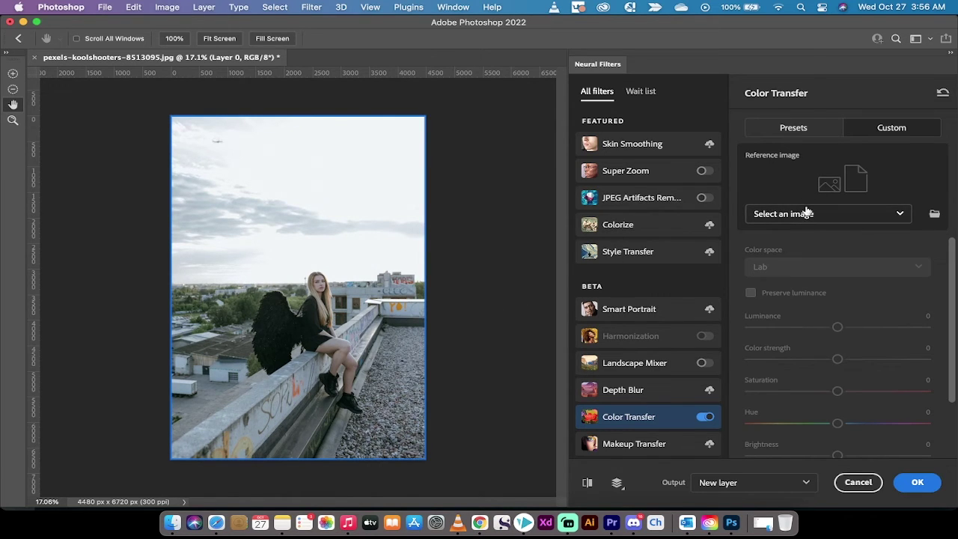
click(807, 214)
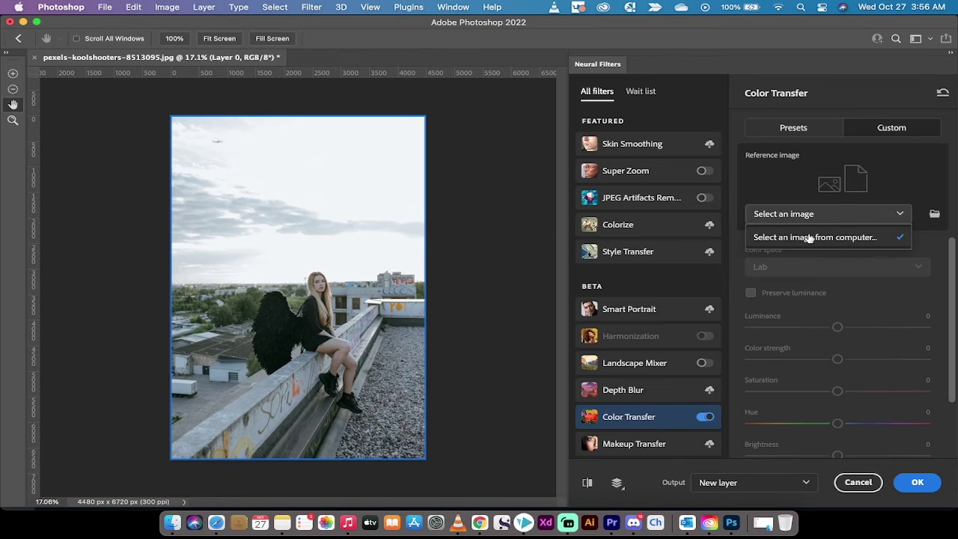
click(808, 237)
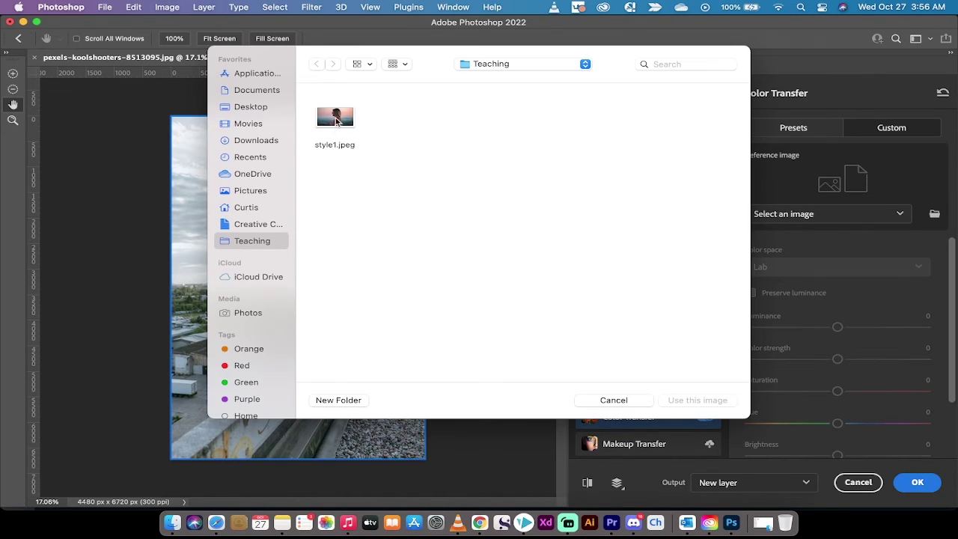
click(336, 121)
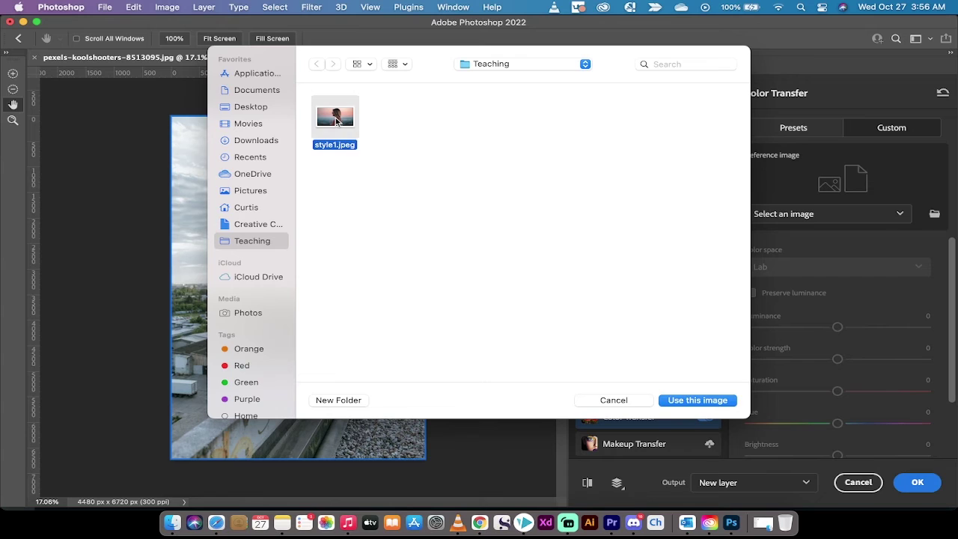
Use style1.jpeg as the reference and output the pink grade to a new layer
click(689, 400)
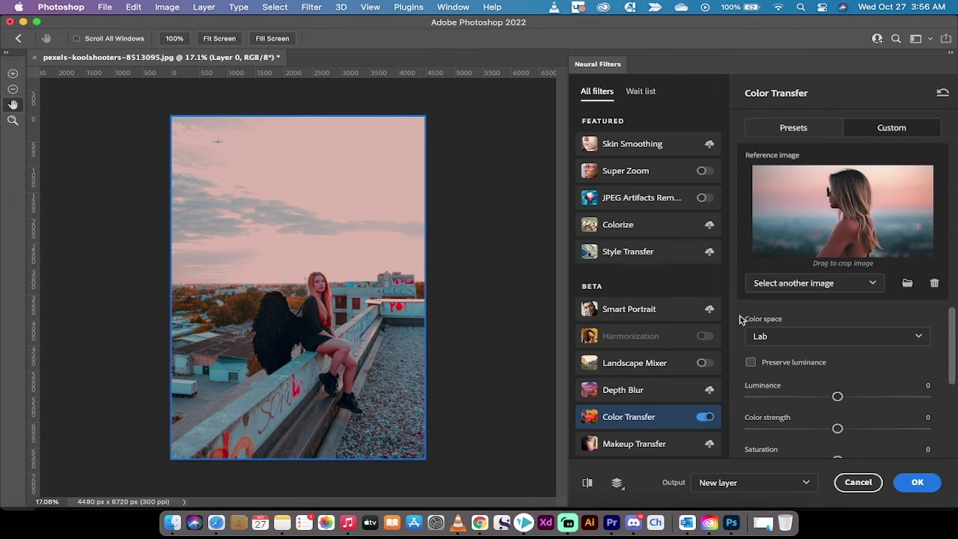
click(739, 483)
click(752, 436)
click(918, 483)
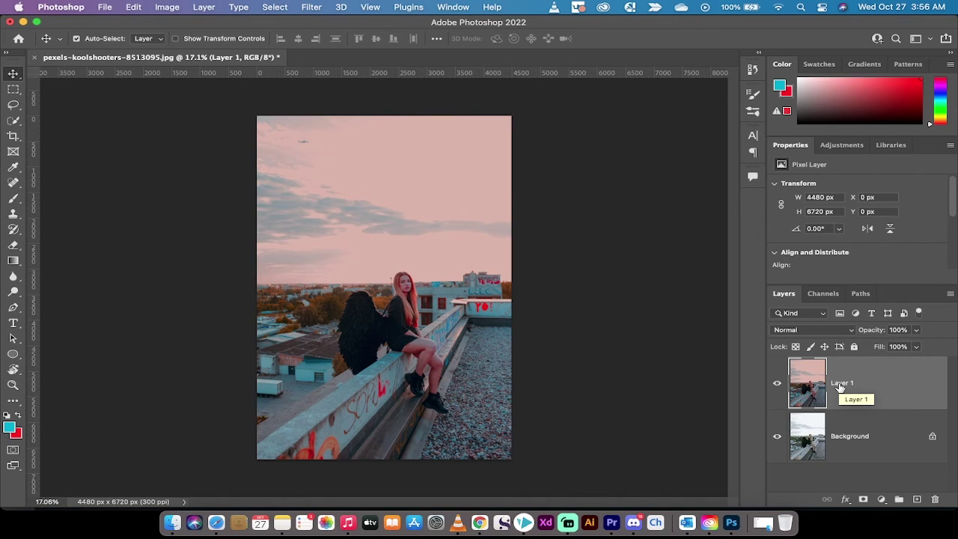
Lower the pink Layer 1 to 61% opacity and toggle its visibility to compare
click(916, 330)
drag(897, 345, 893, 345)
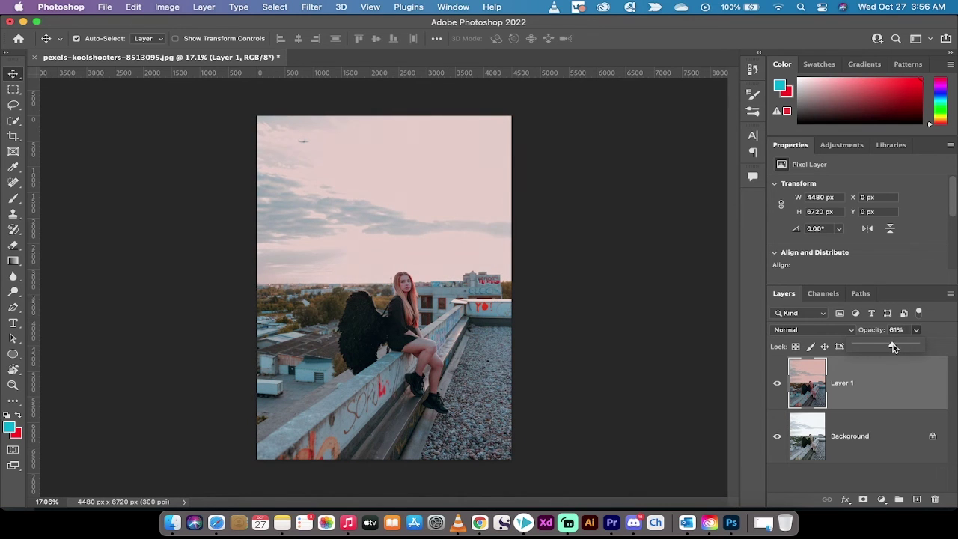
click(855, 387)
click(776, 383)
click(776, 383)
click(822, 329)
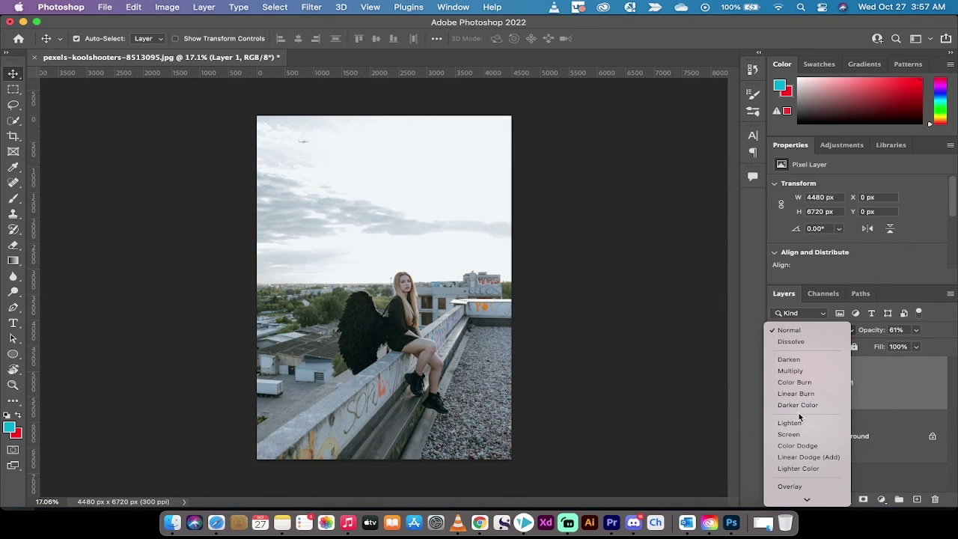
Keep Normal blending for the pink layer at 61% opacity
click(833, 307)
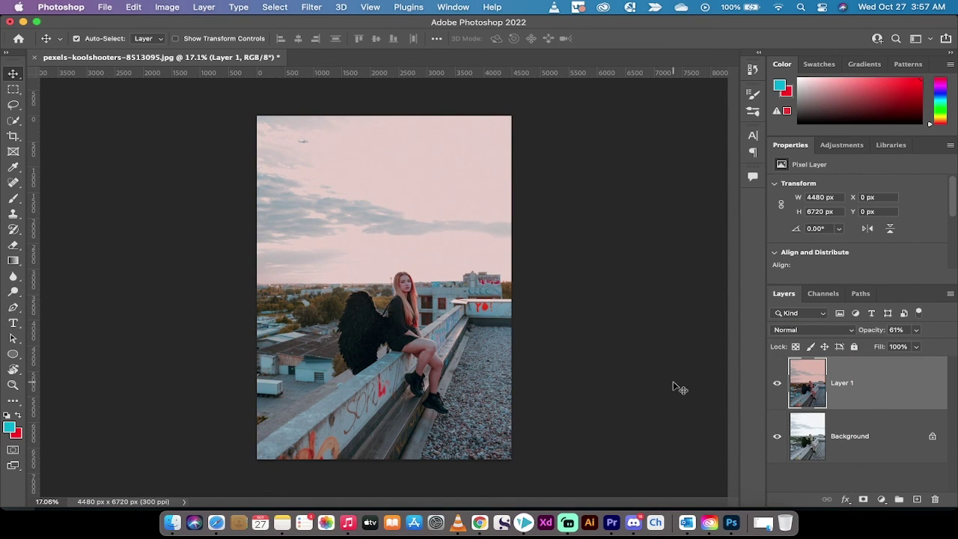